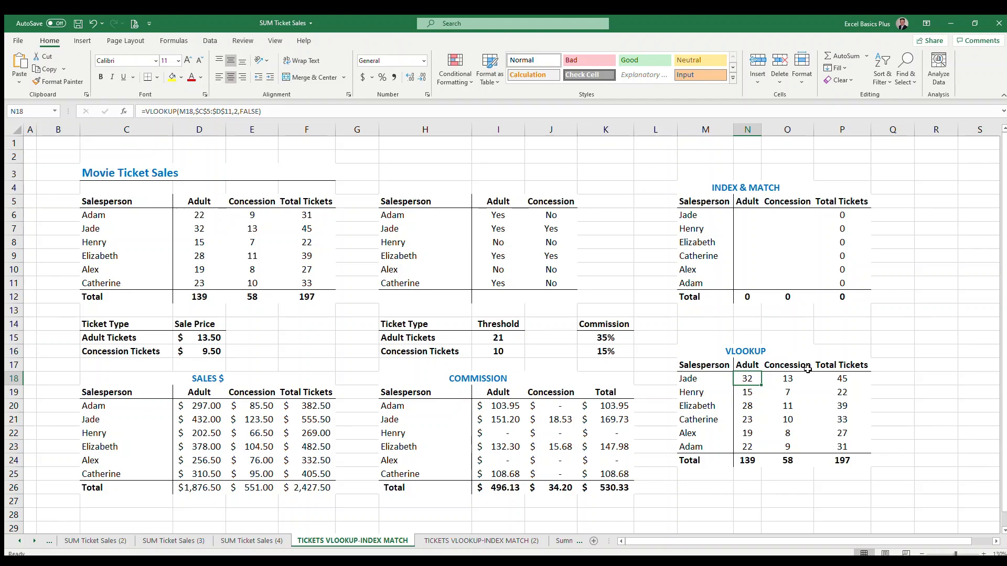
left_click(746, 214)
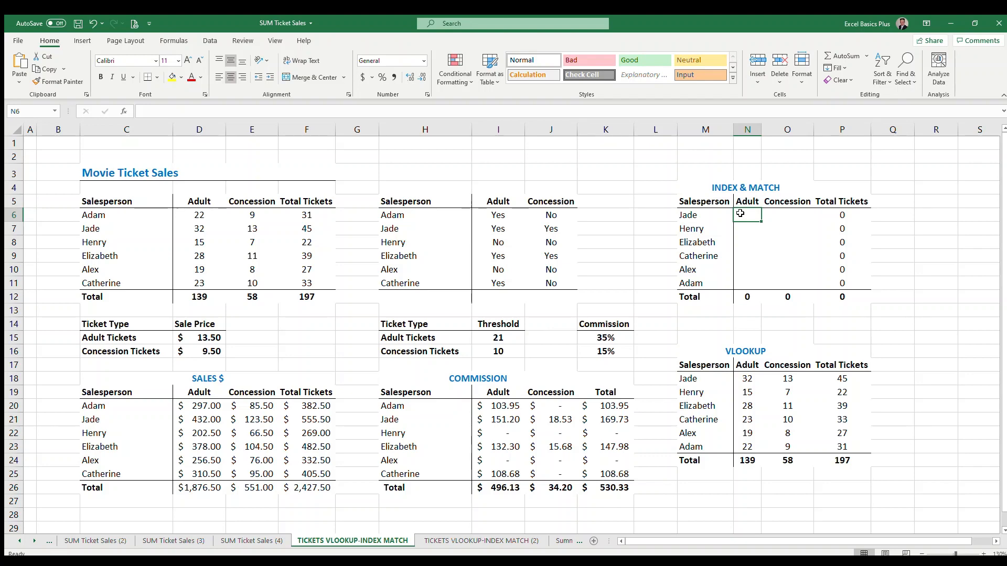
left_click_drag(121, 201, 209, 278)
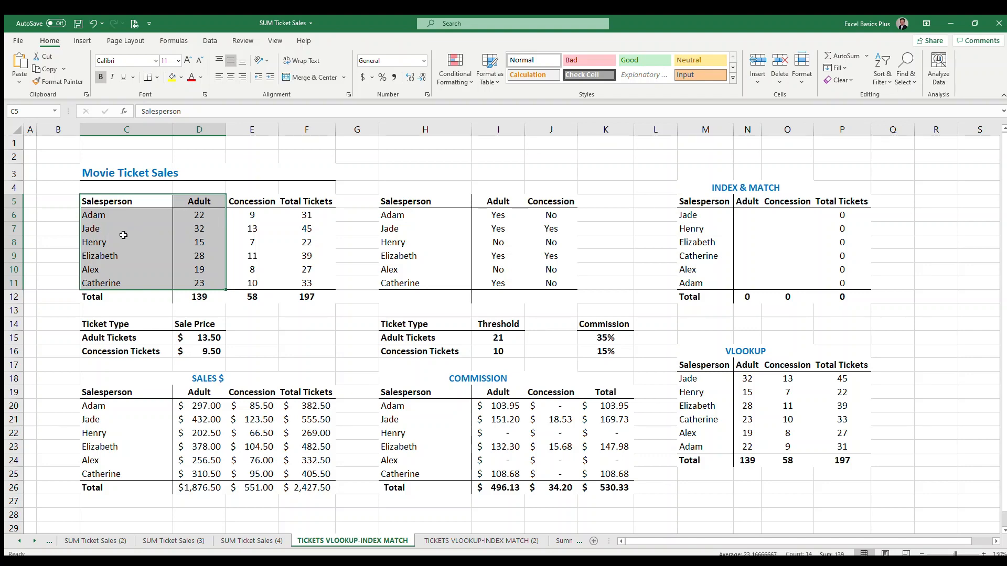
left_click_drag(58, 198, 59, 283)
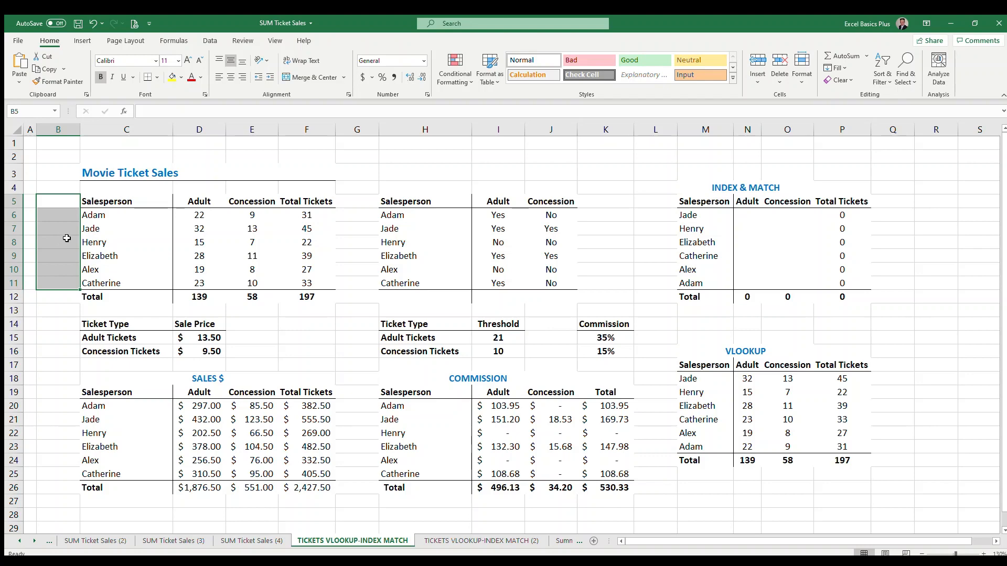
left_click(109, 229)
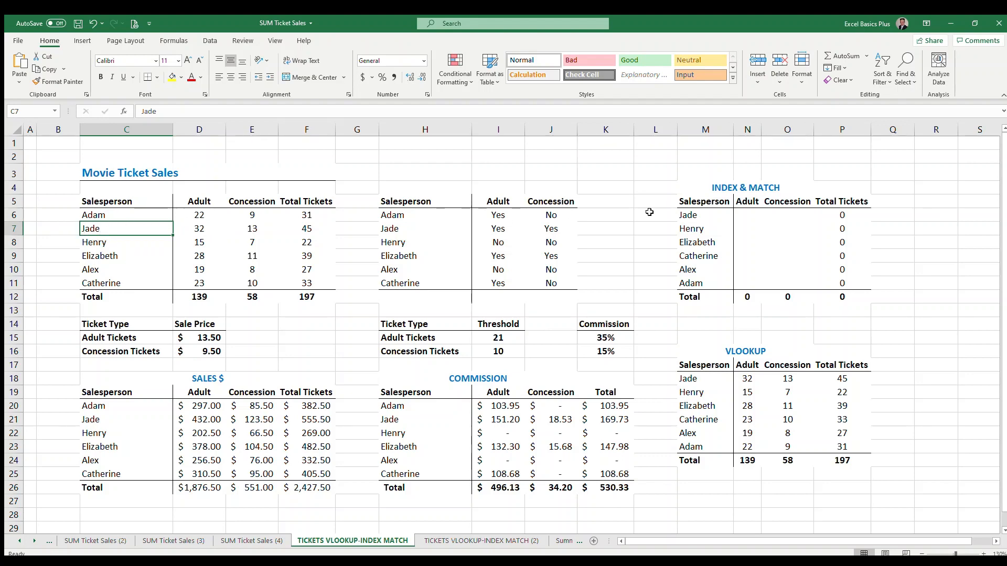
- Start an INDEX formula in N6 of the INDEX & MATCH table, using the absolute Adult range $D$5:$D$11 as the array
left_click(749, 213)
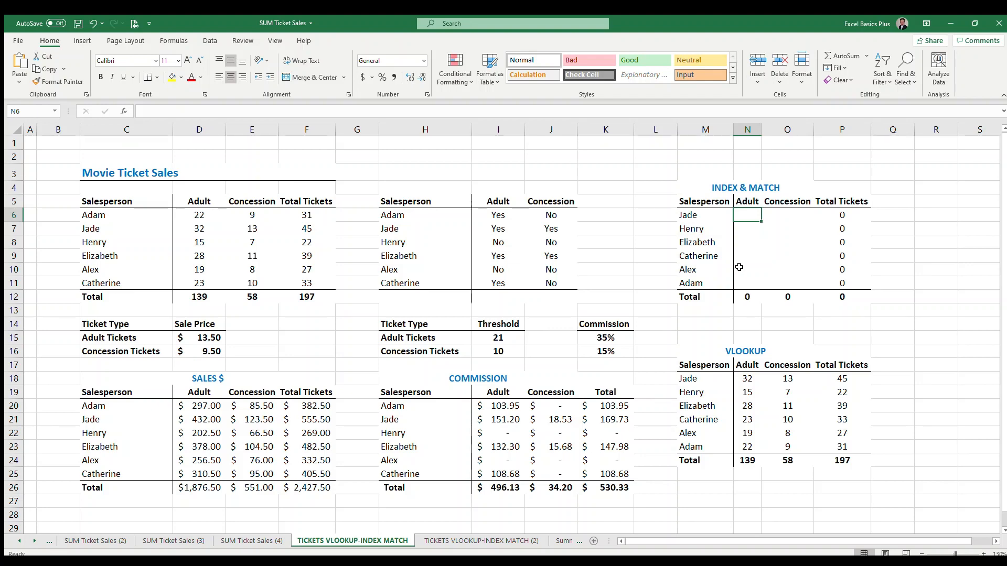
type("=")
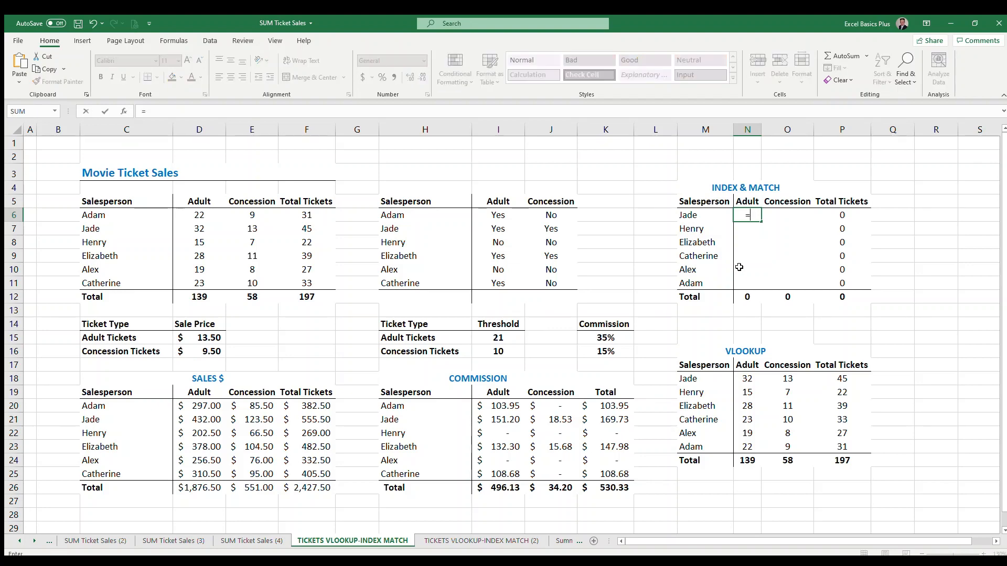
type("index(")
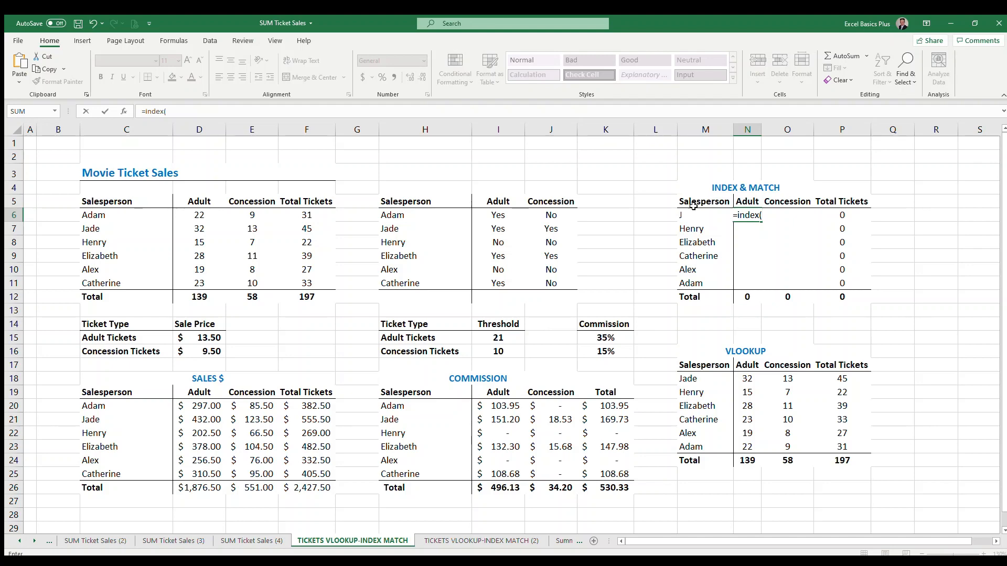
left_click_drag(196, 201, 202, 284)
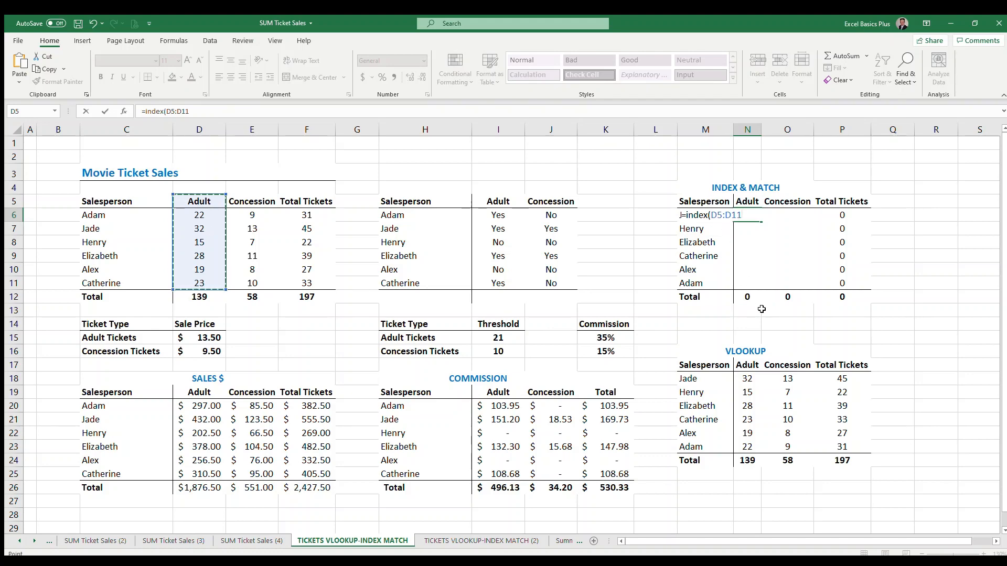
key("F4")
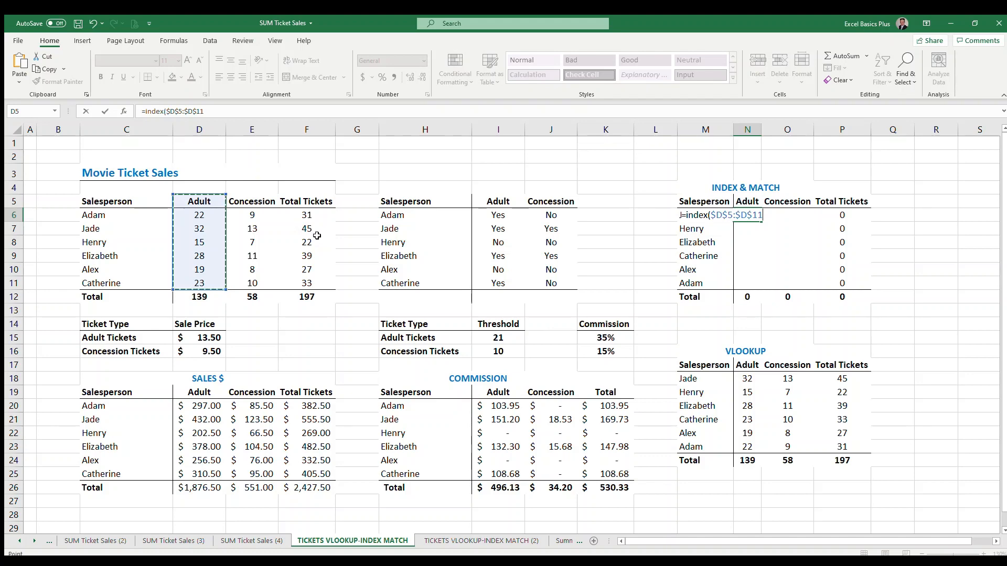
- Nest a MATCH function as the row argument in the N6 formula, with $M6 as the lookup value
type(",macth]")
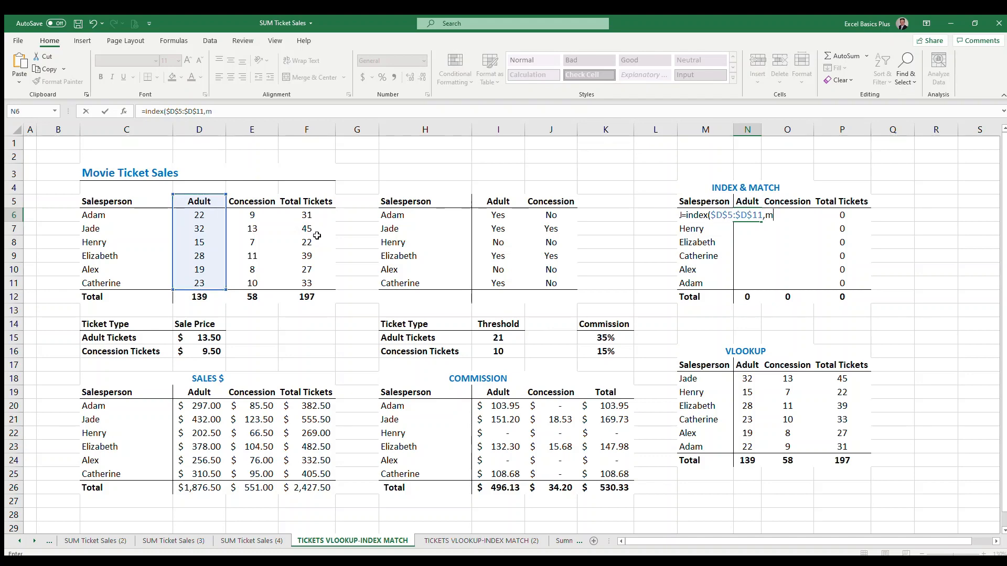
key("BackSpace")
key("BackSpace")
key("BackSpace")
key("BackSpace")
type("tch(")
type("$M6")
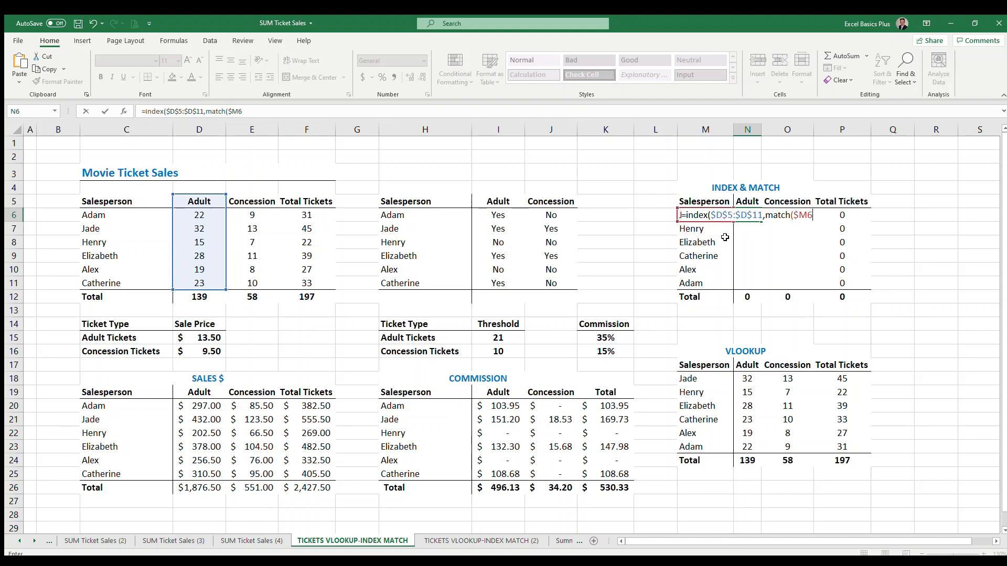
- Complete the MATCH with the absolute Salesperson range $C$5:$C$11 and match type 0, and commit the N6 formula
type(",")
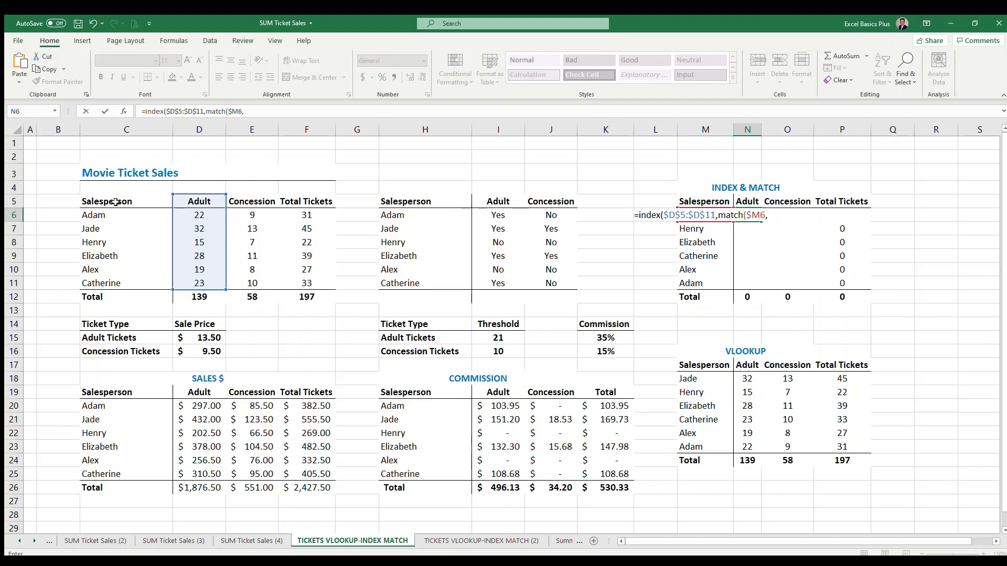
left_click_drag(120, 200, 123, 284)
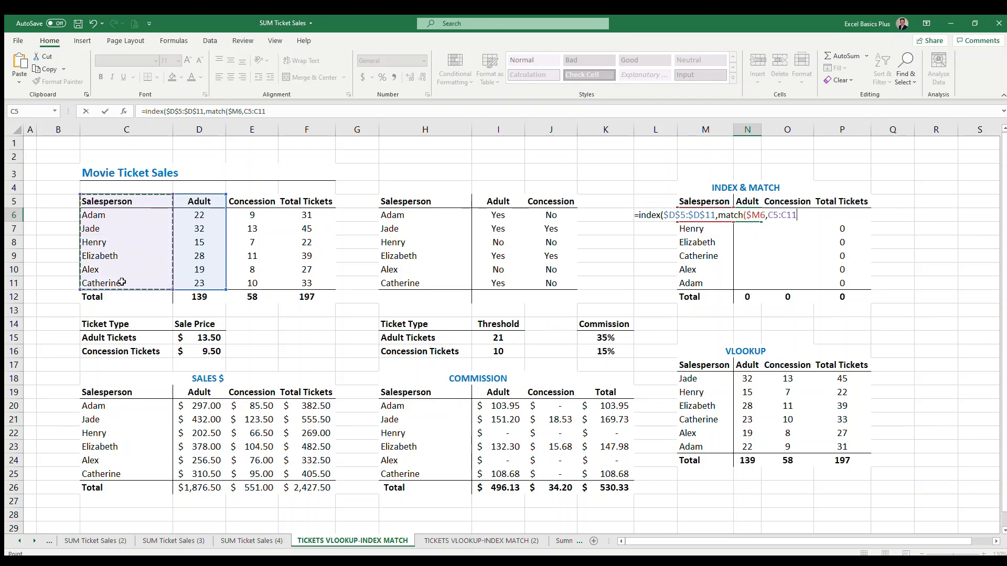
key("F4")
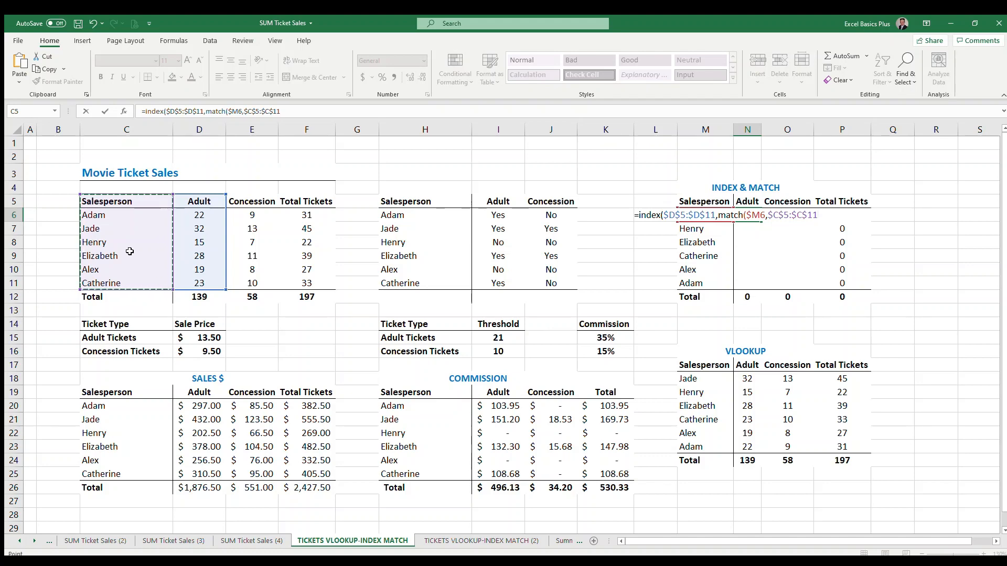
type(",0")
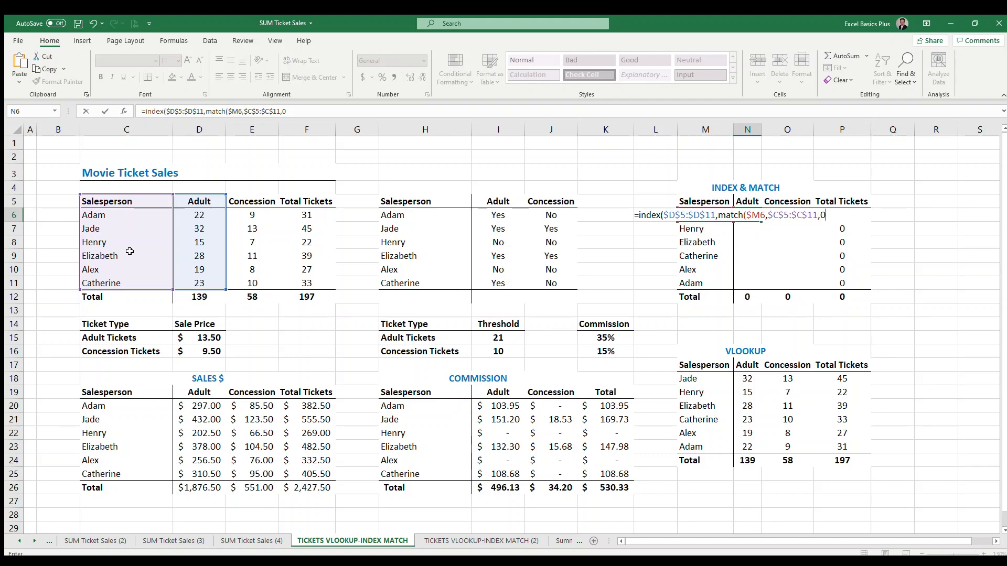
type(")")
key("Return")
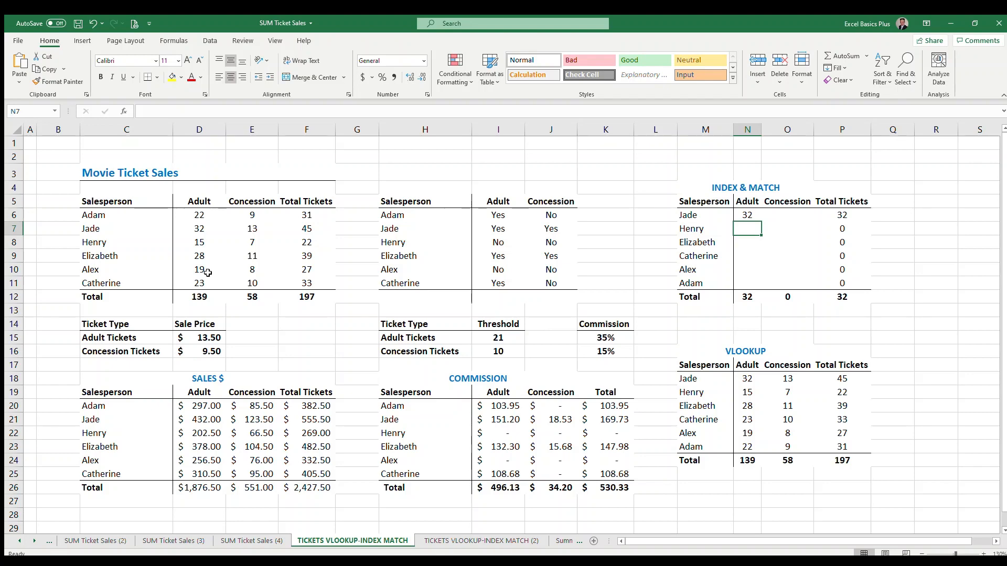
- Fill the N6 formula down the Adult column to N11 and review the copied formulas
left_click(757, 217)
left_click_drag(760, 222, 758, 287)
left_click(751, 242)
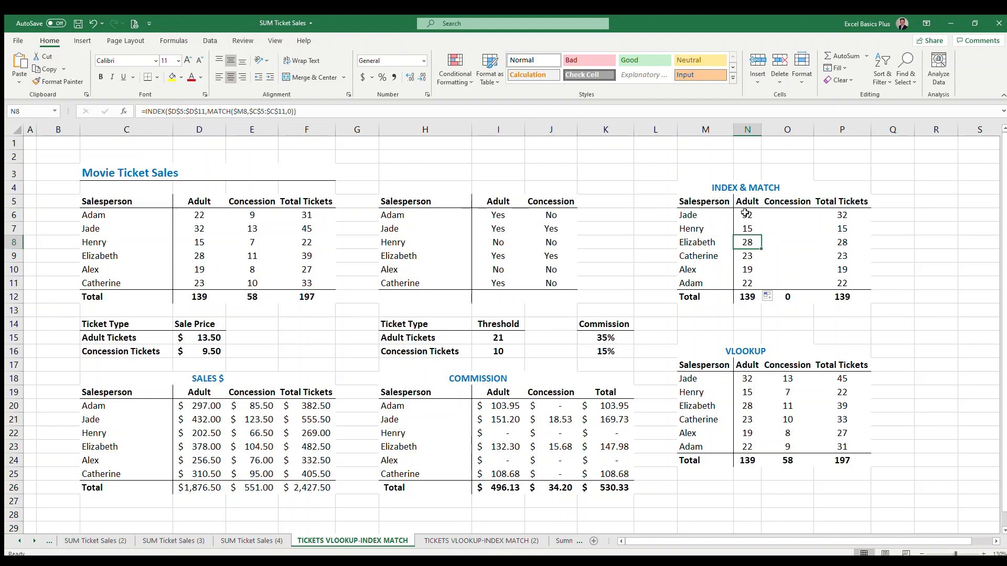
left_click_drag(747, 215, 747, 280)
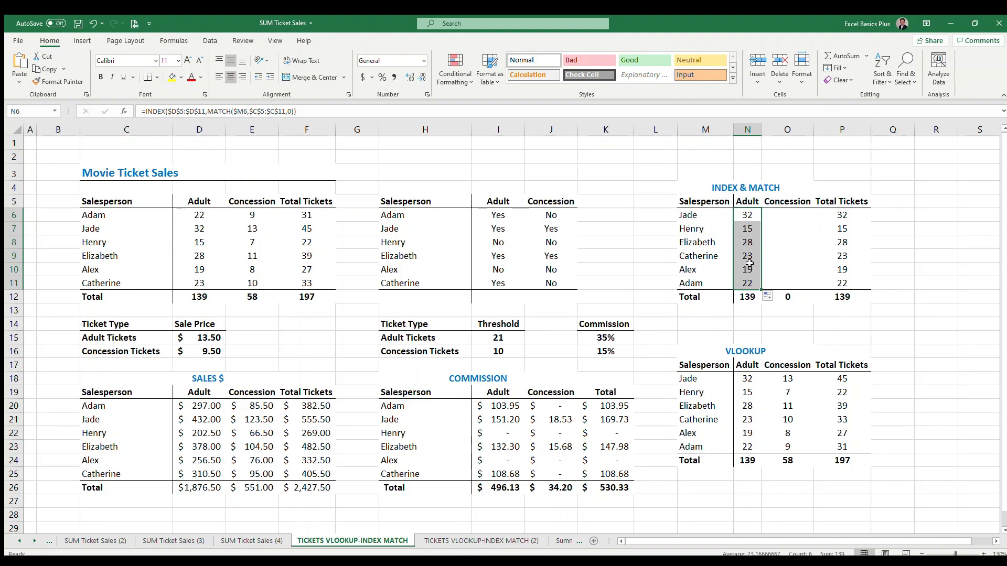
left_click(747, 216)
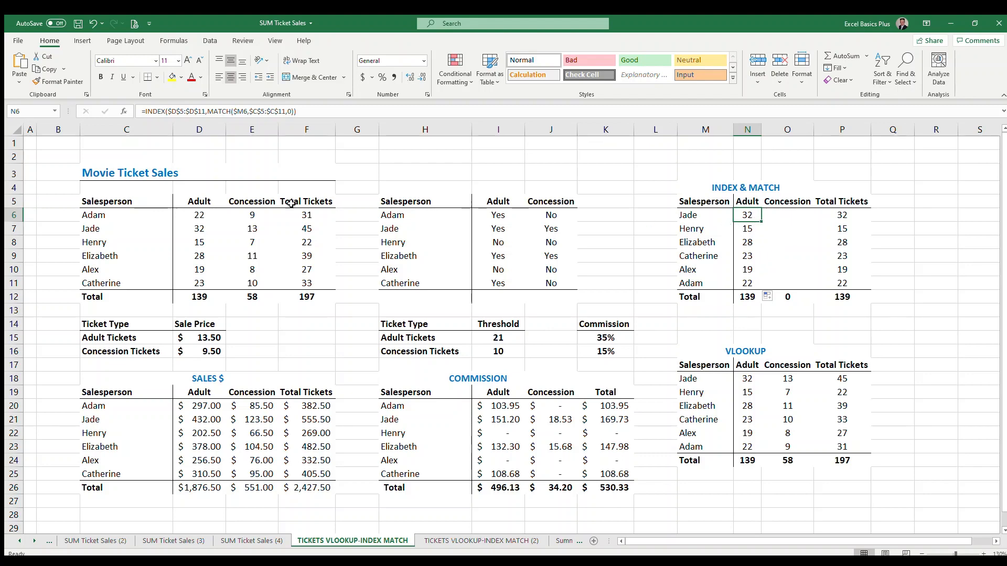
- Remove the column anchors from the INDEX array in N6 so it reads D$5:D$11
left_click(168, 111)
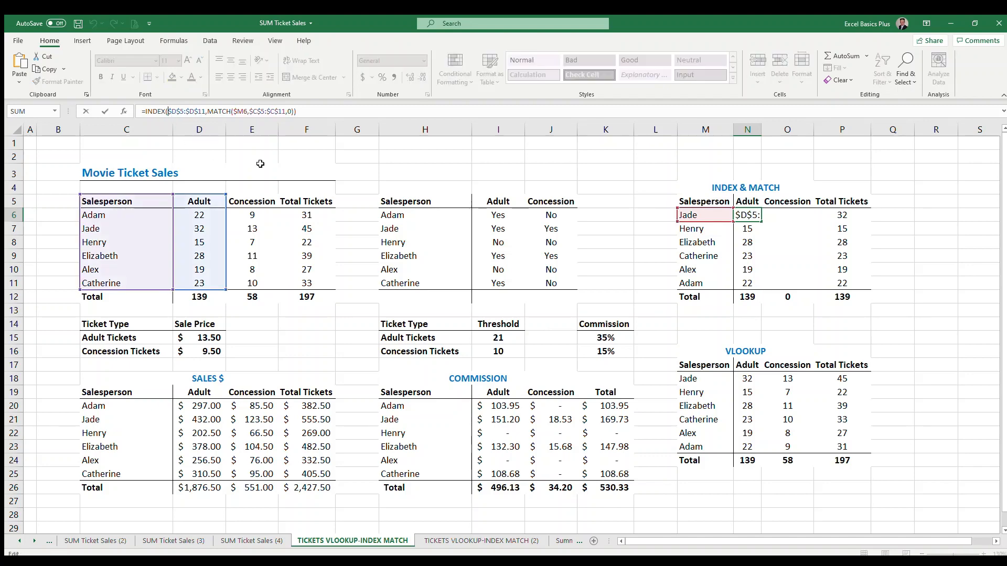
key("Delete")
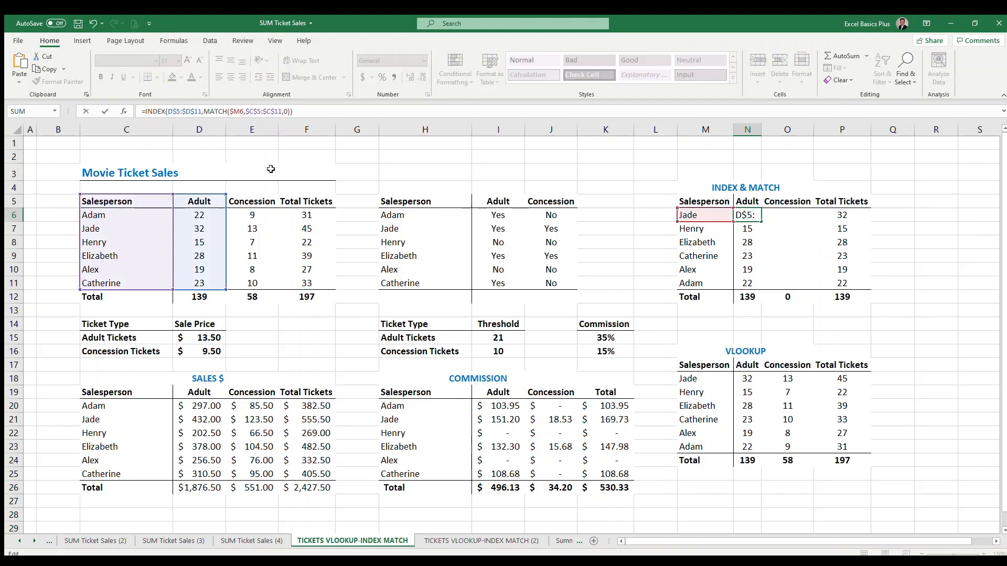
left_click(184, 111)
key("Delete")
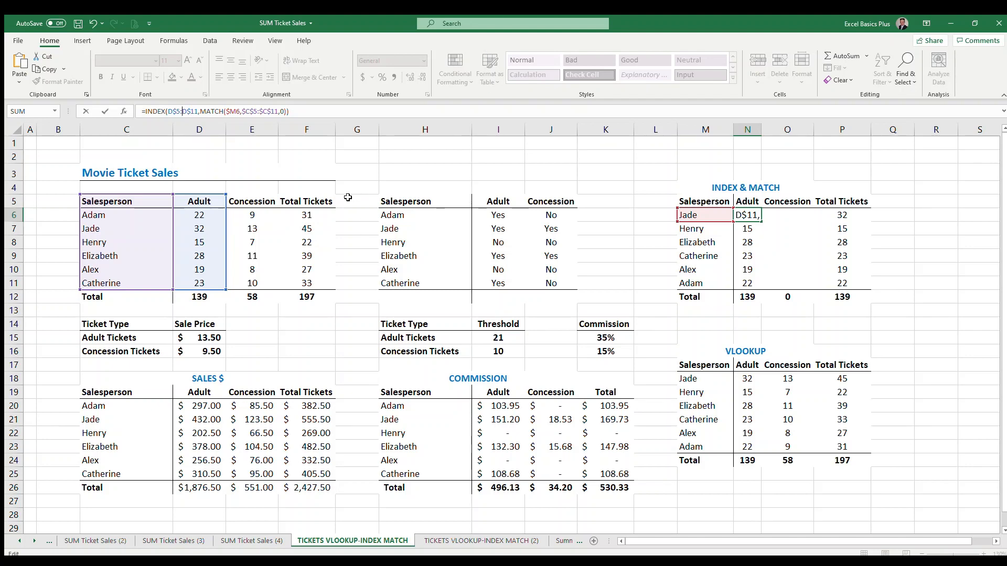
key("Return")
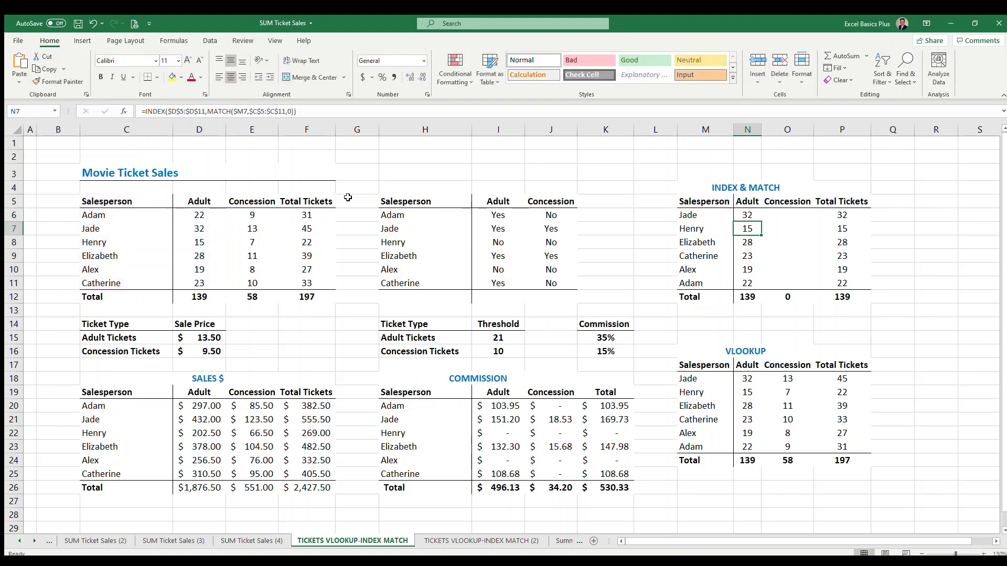
- Copy the revised N6 formula down to N11 and across into the Concession column through O11
left_click(751, 212)
left_click_drag(760, 221, 754, 288)
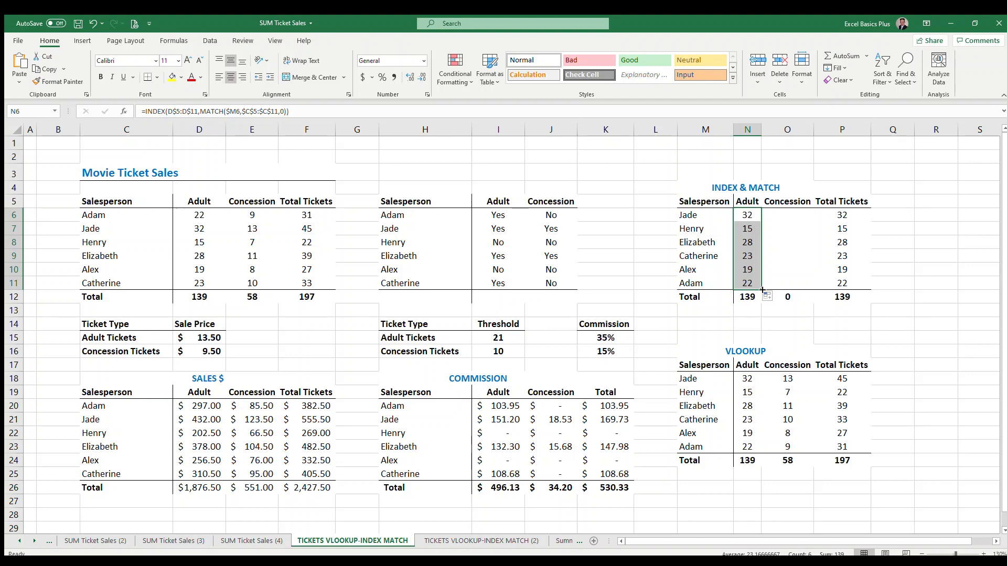
left_click_drag(764, 289, 803, 289)
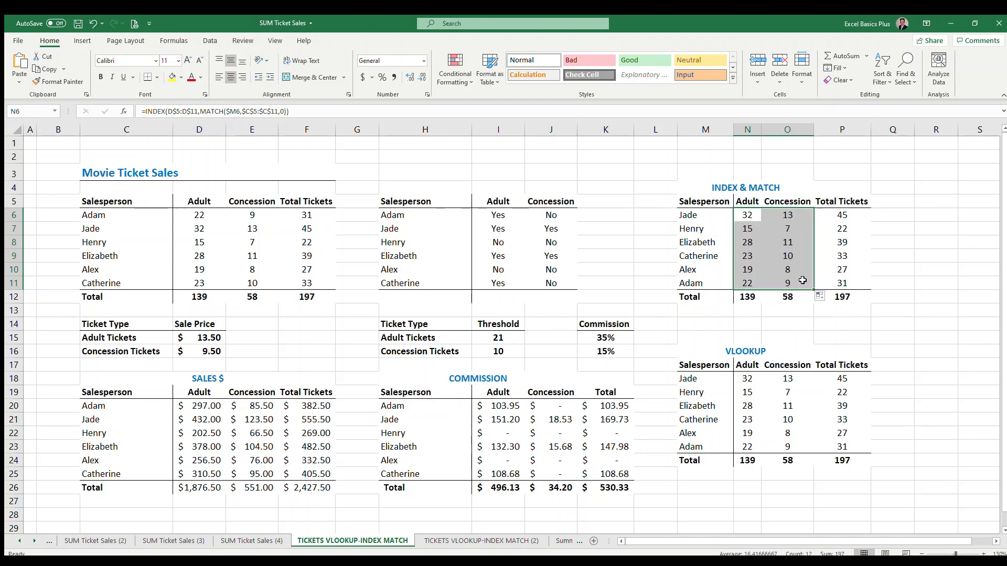
- Compare the references in the Adult and Concession INDEX-MATCH formulas and check which source rows they match
left_click_drag(799, 214, 789, 240)
left_click(799, 214)
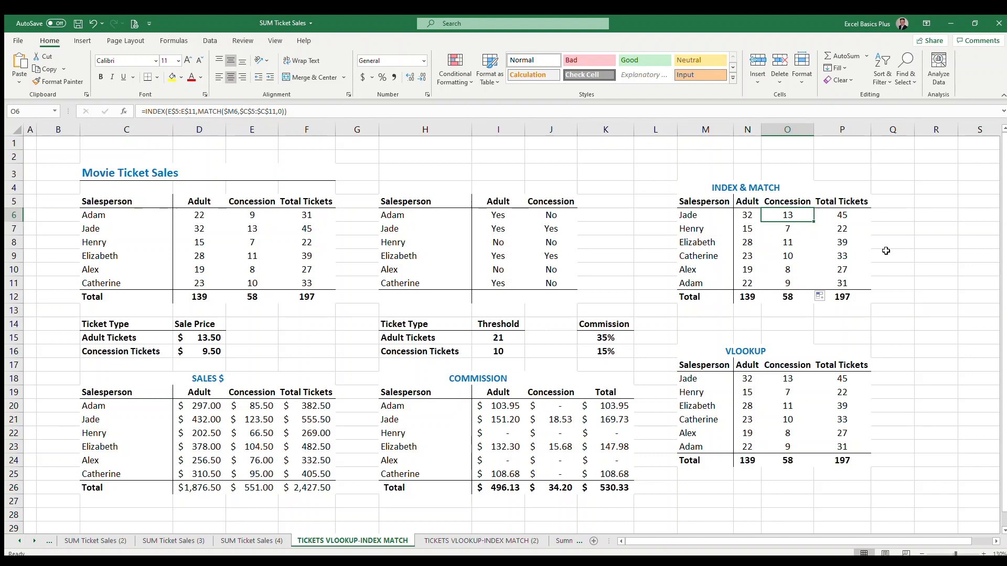
left_click(748, 215)
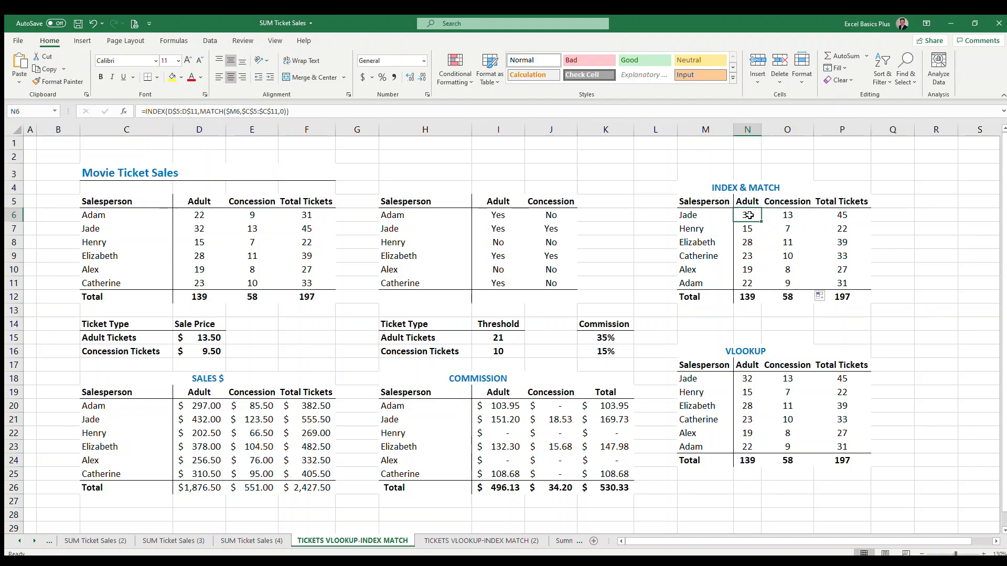
left_click(788, 215)
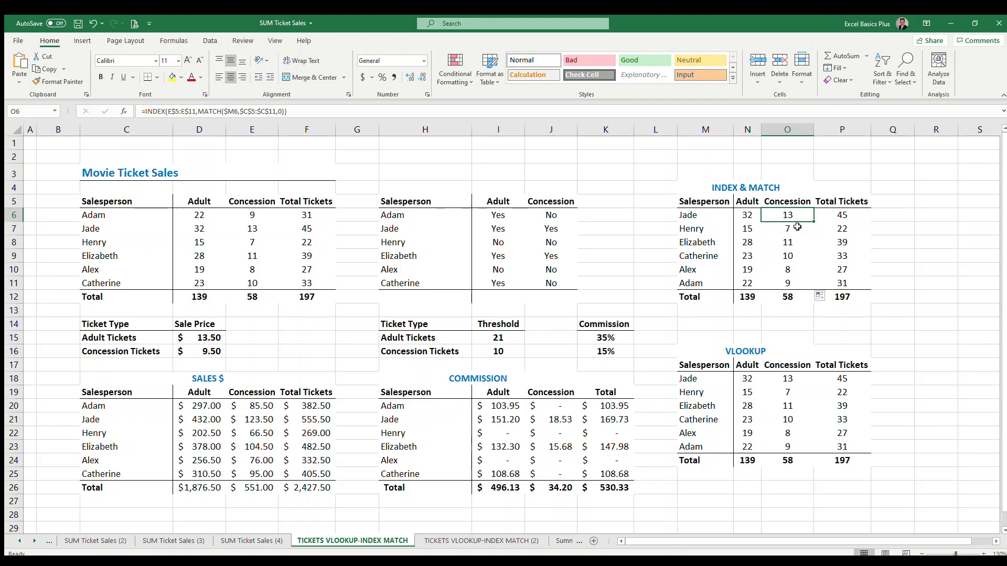
left_click(795, 243)
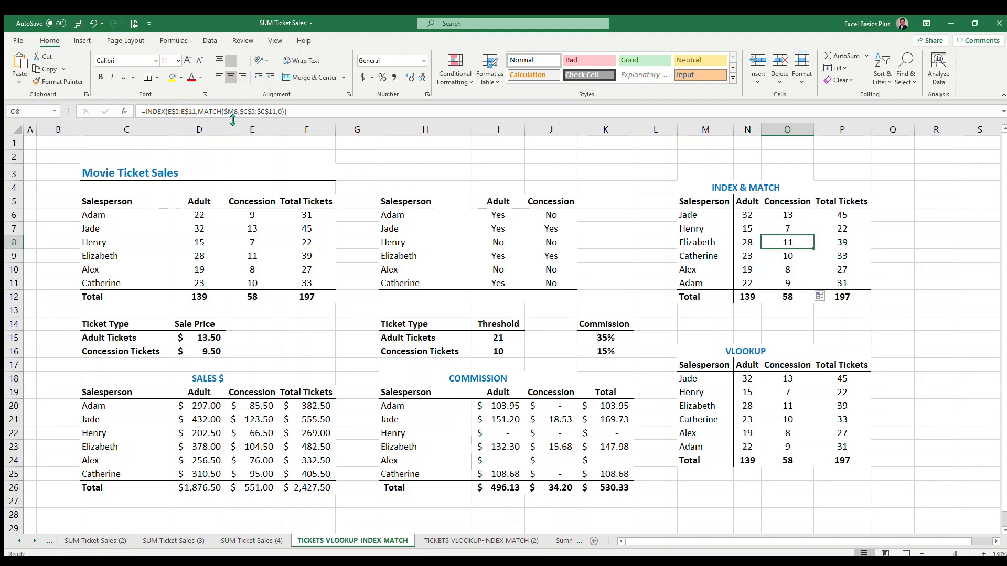
left_click(746, 214)
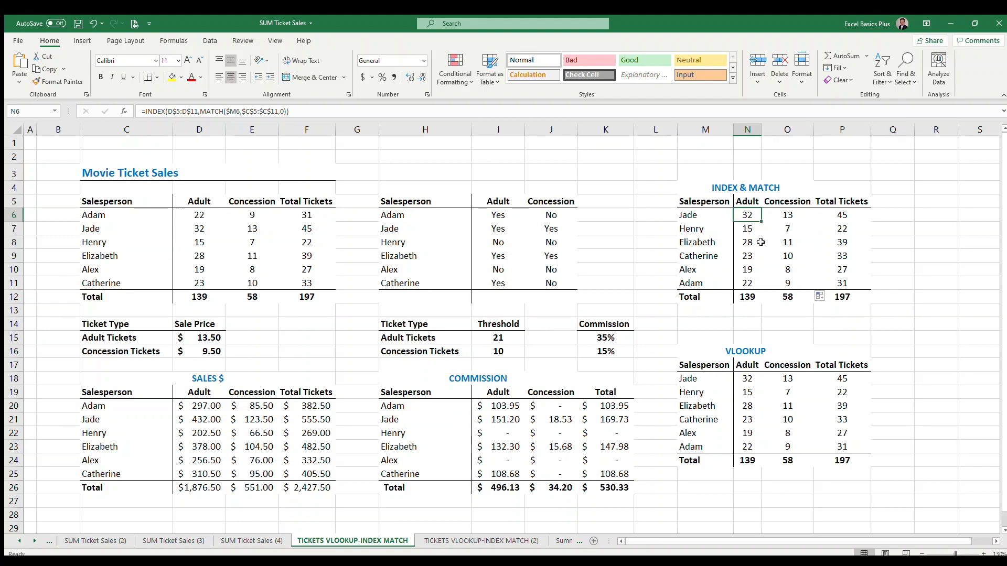
left_click_drag(61, 213, 67, 280)
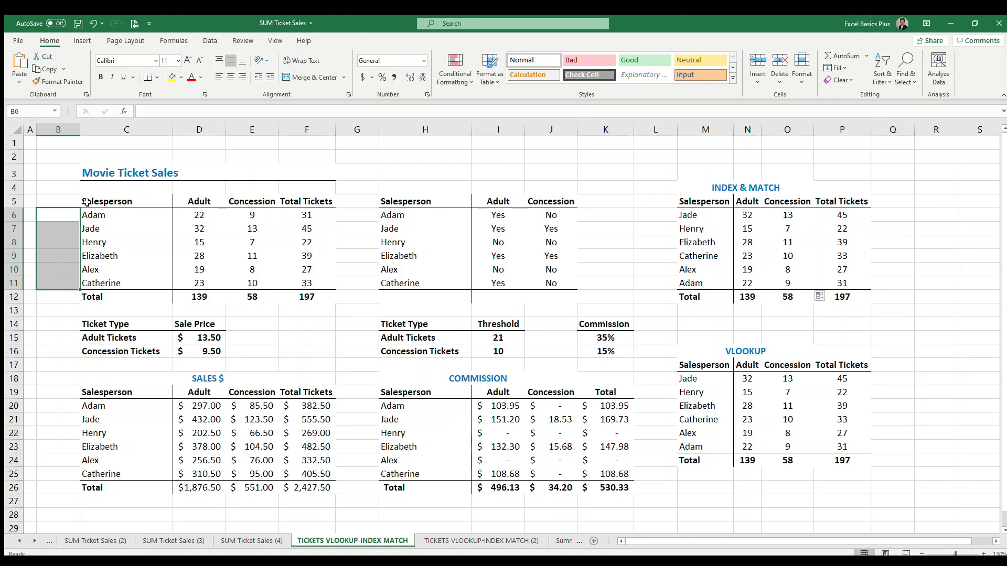
left_click(57, 201)
left_click_drag(57, 202, 55, 276)
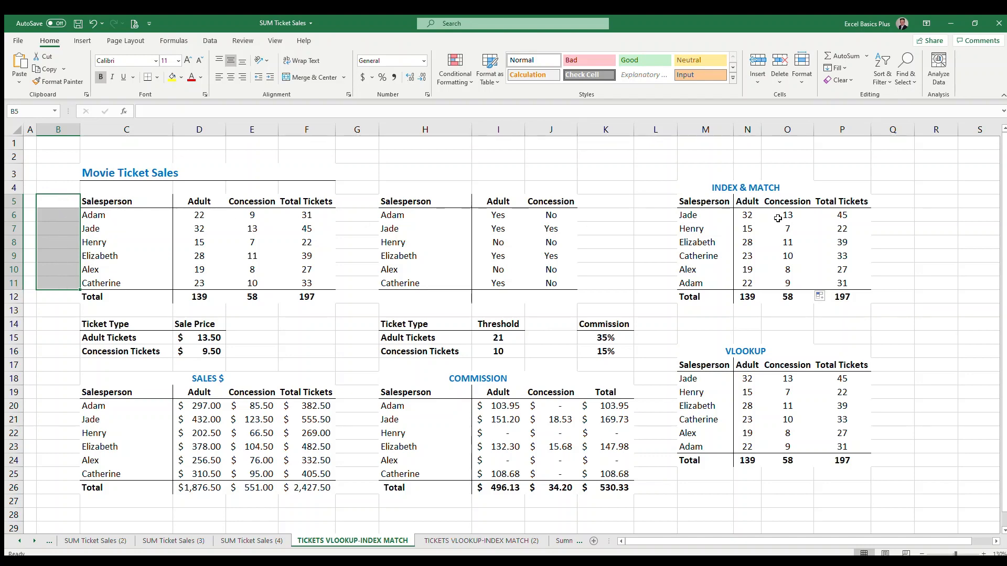
left_click(751, 215)
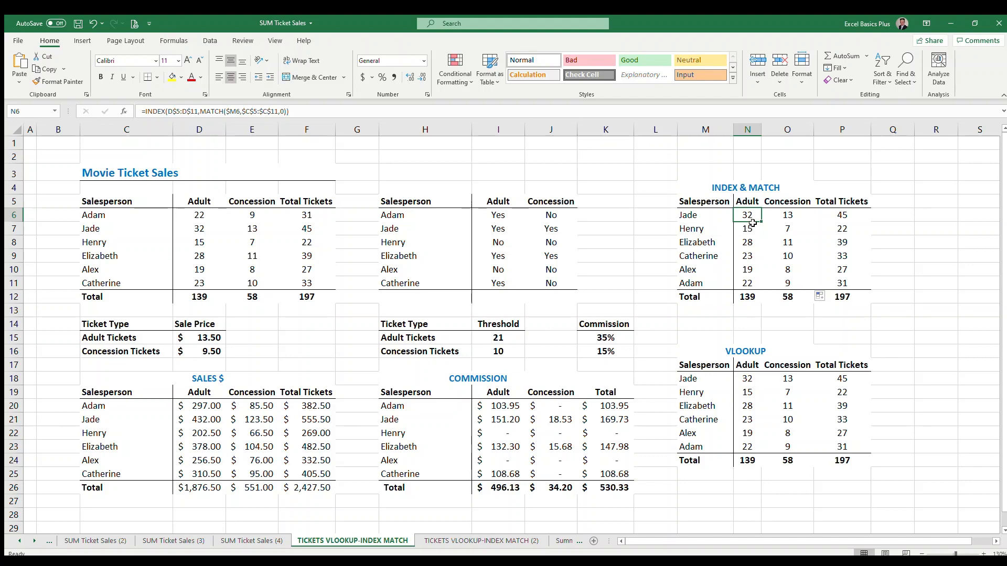
left_click(702, 216)
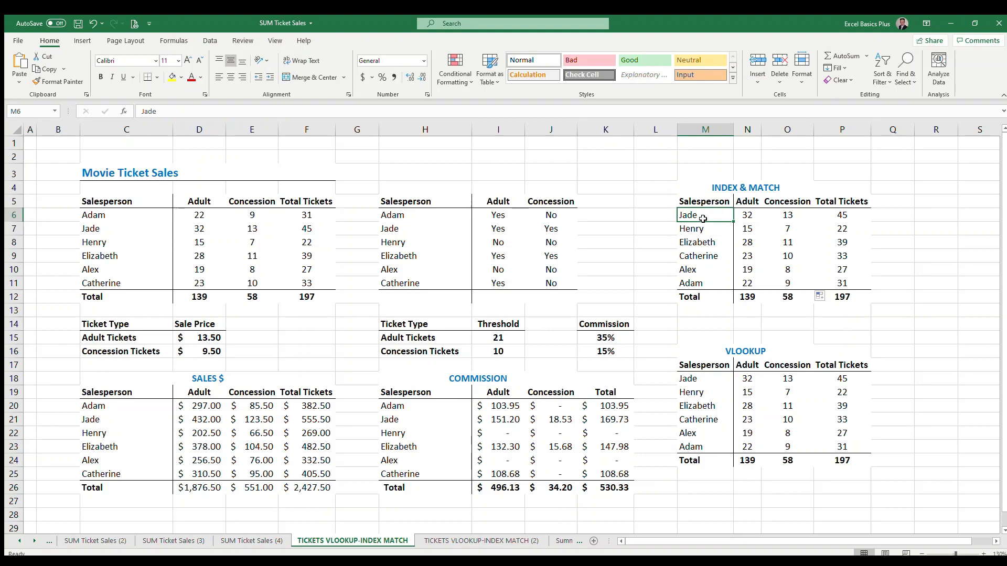